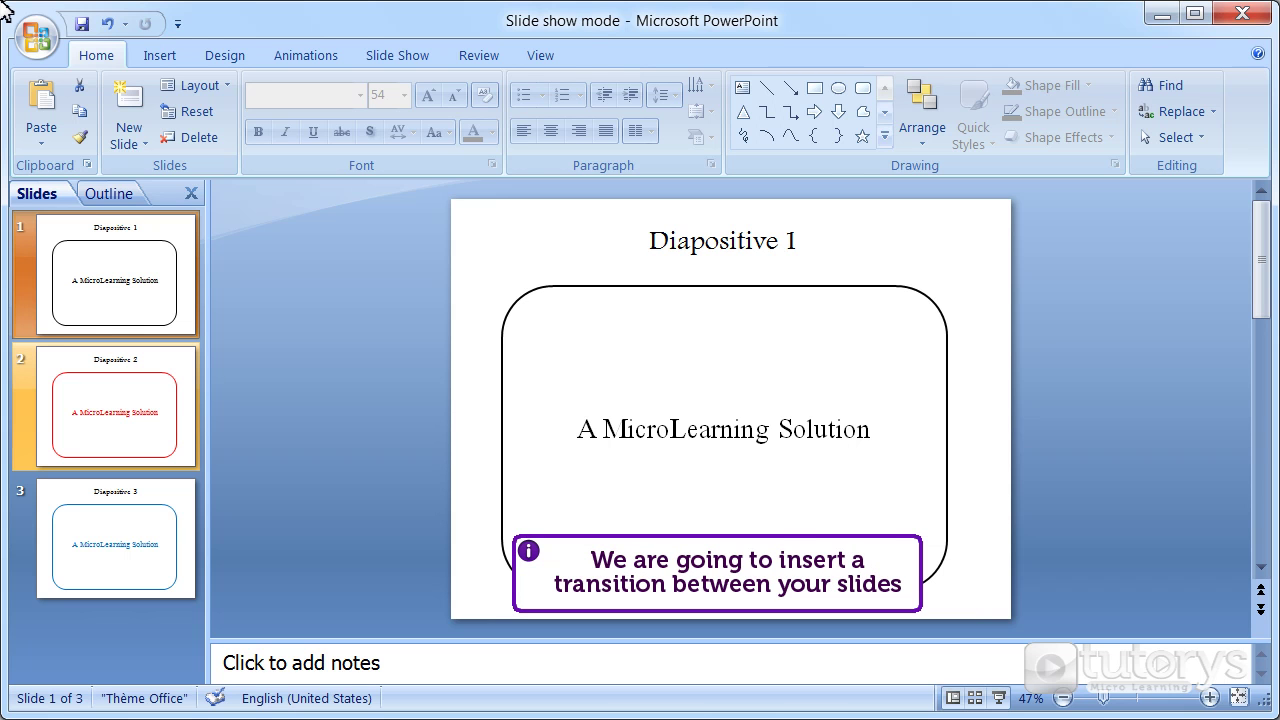
- Select slide 2 and expand the full Transition to This Slide gallery on the Animations tab
click(108, 398)
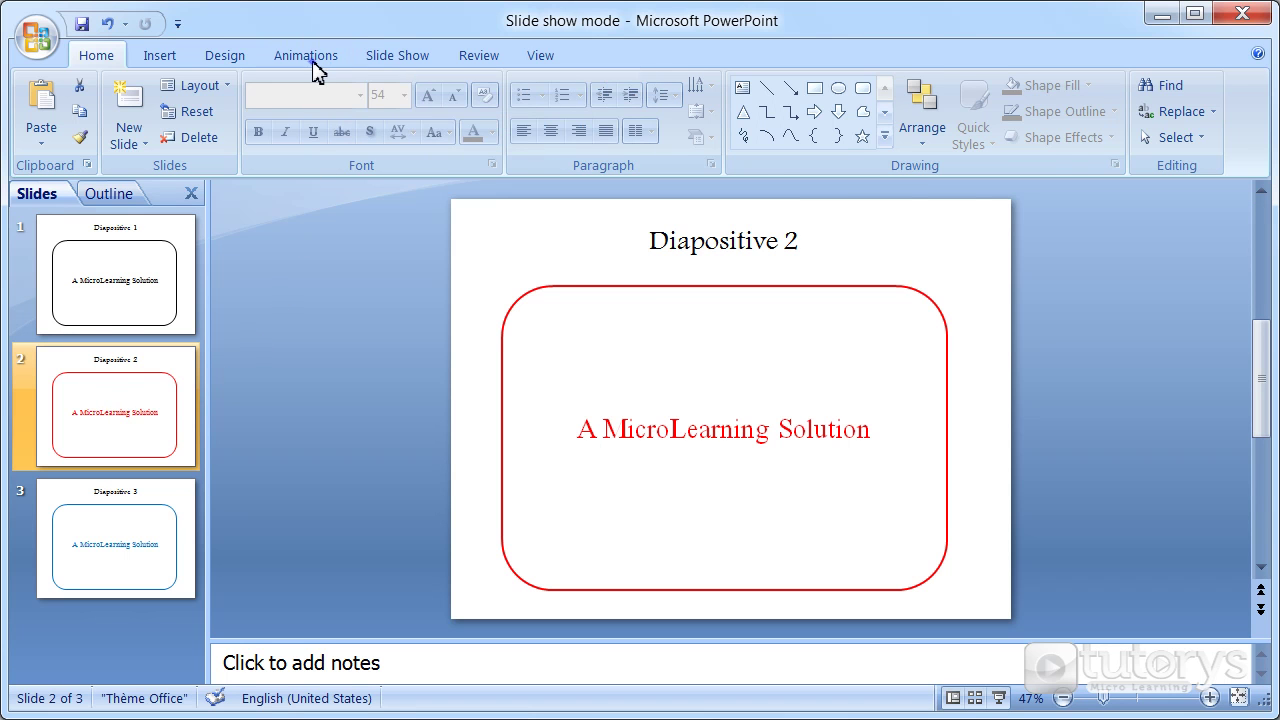
click(318, 72)
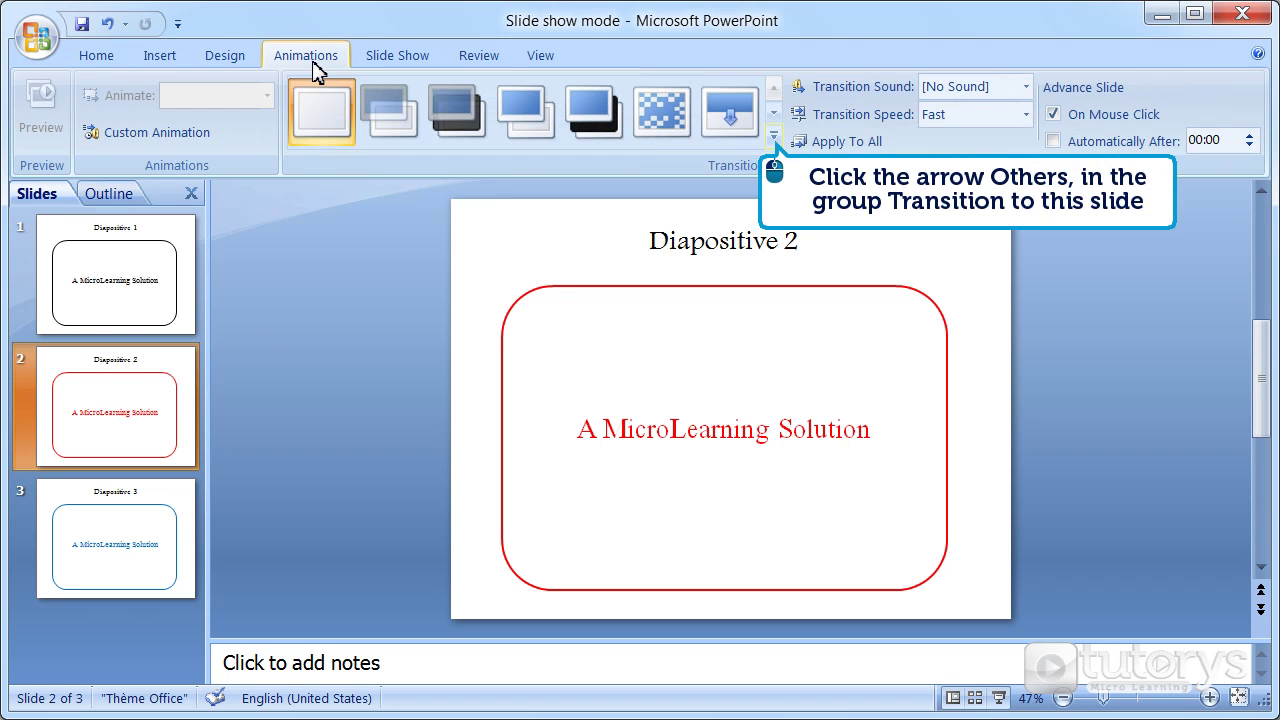
click(773, 138)
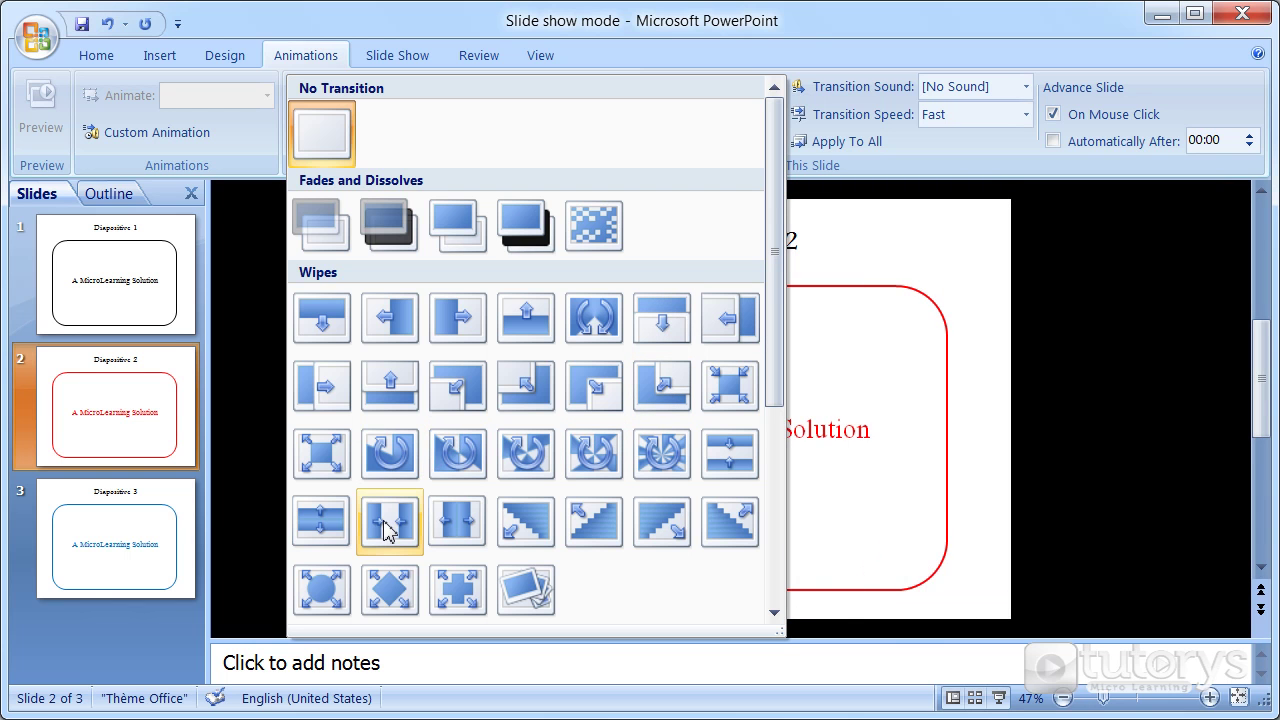
- Give slide 2 the split wipe transition, preview it, then apply it to all slides
click(450, 524)
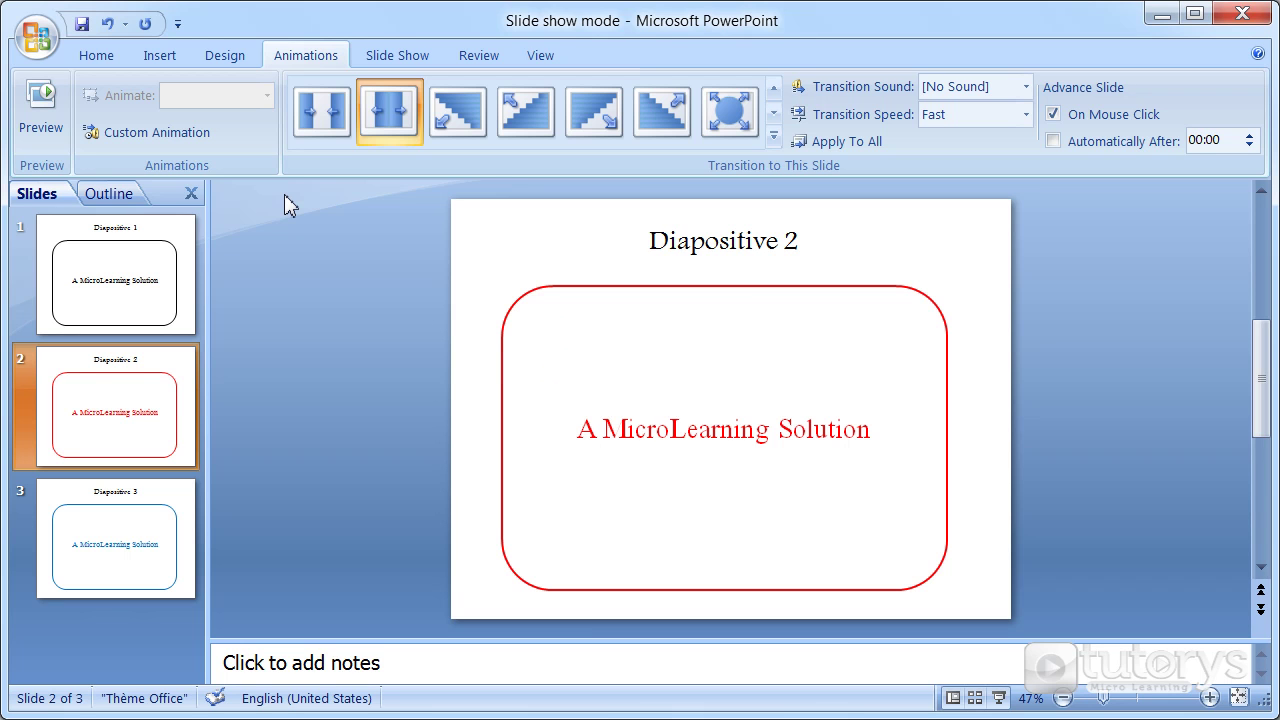
click(47, 127)
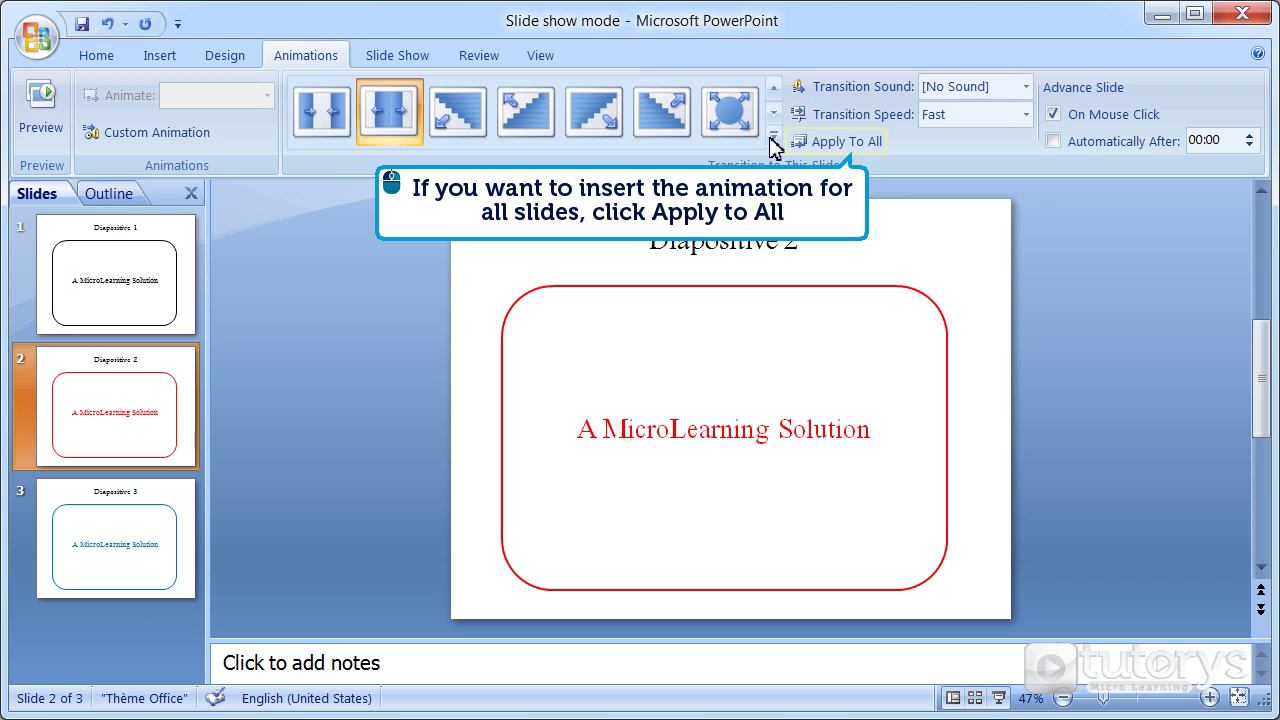
click(840, 136)
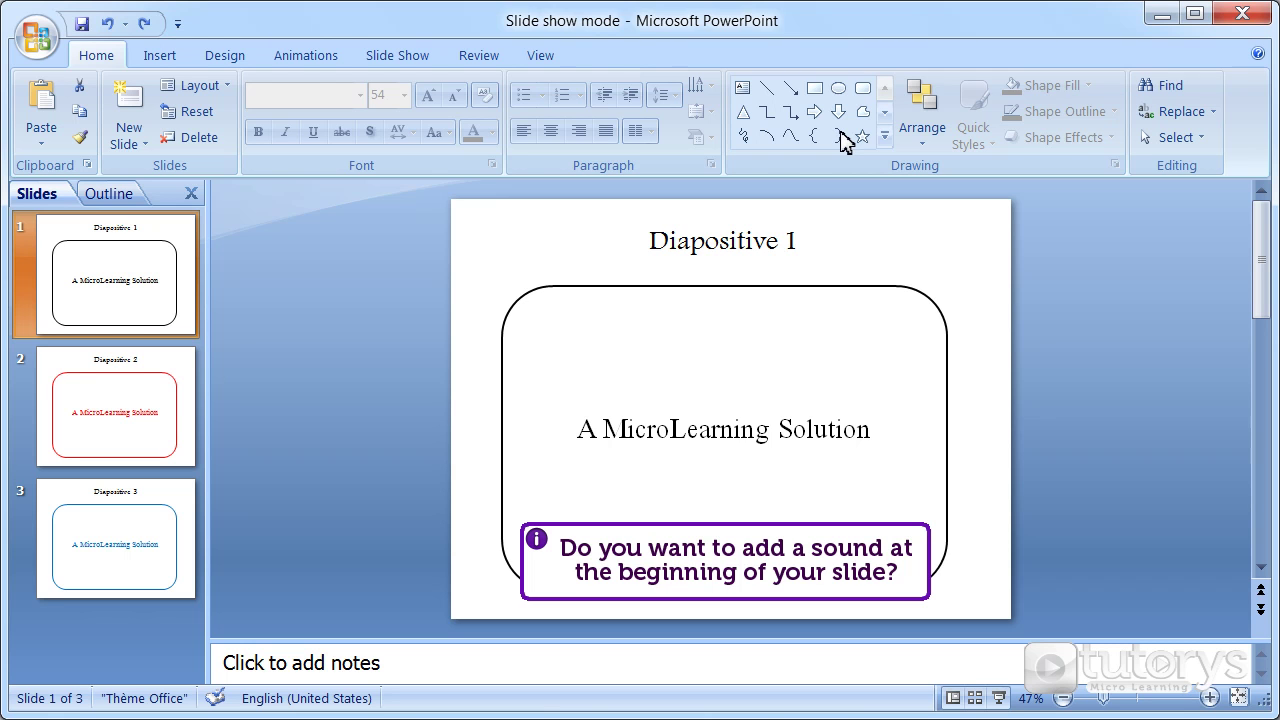
- Choose Chime as the transition sound on the Animations tab
click(305, 60)
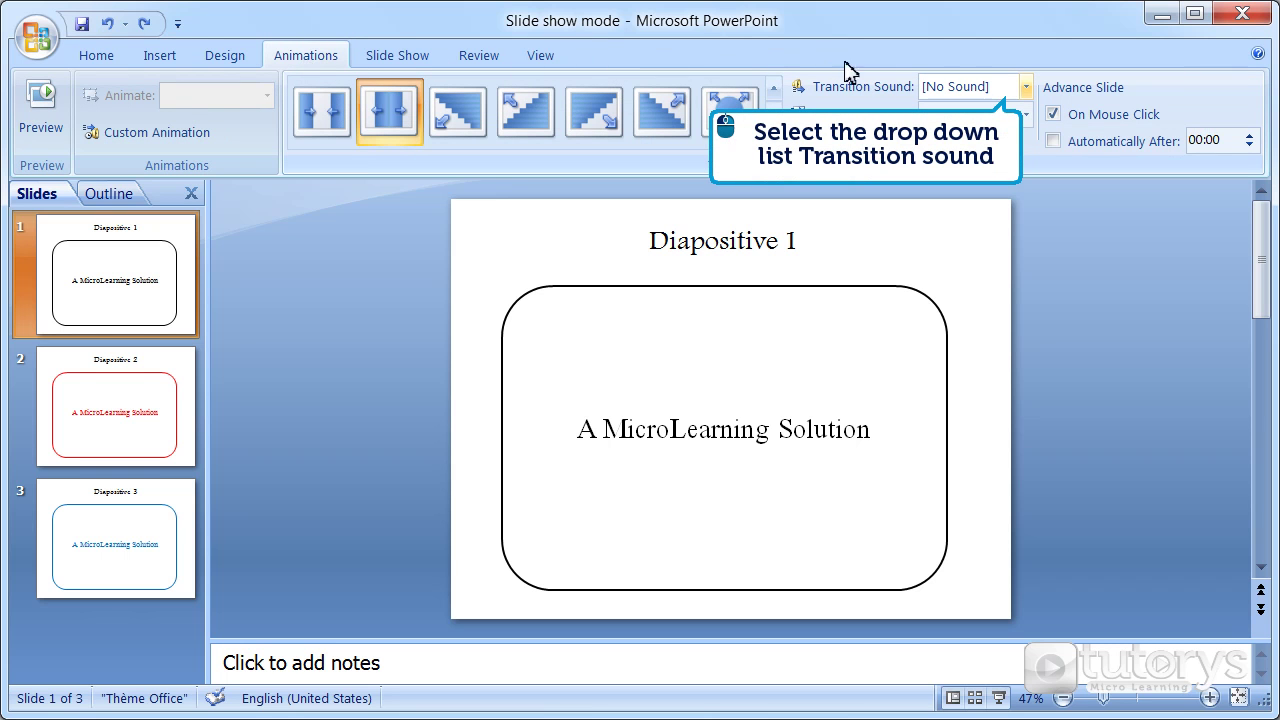
click(1026, 88)
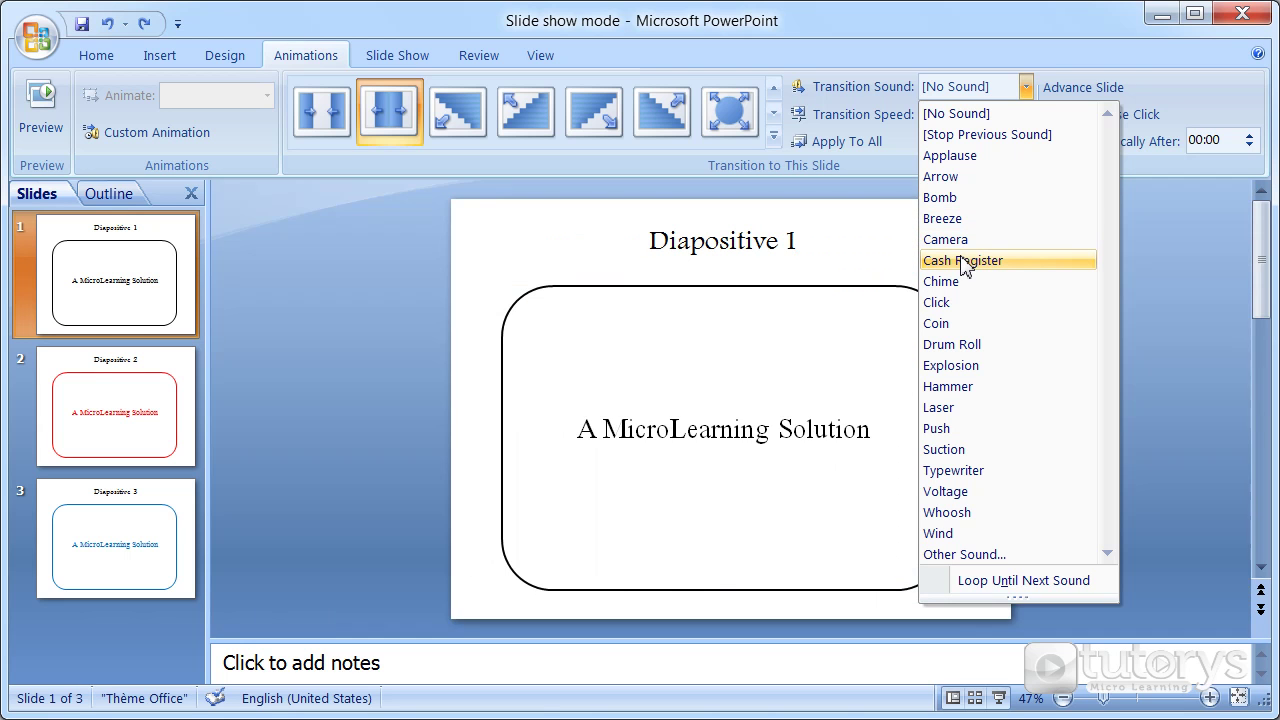
click(951, 284)
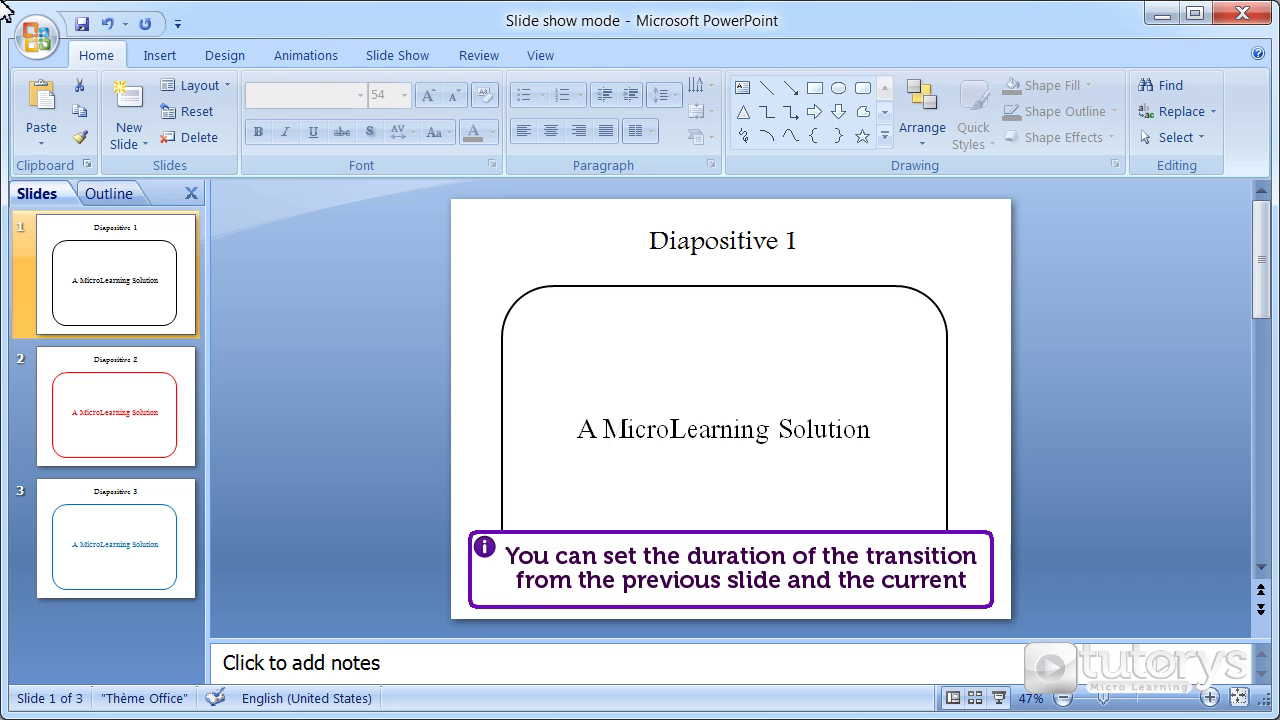
- Set the transition speed to Slow and apply the Chime, Slow transition to all slides
click(319, 58)
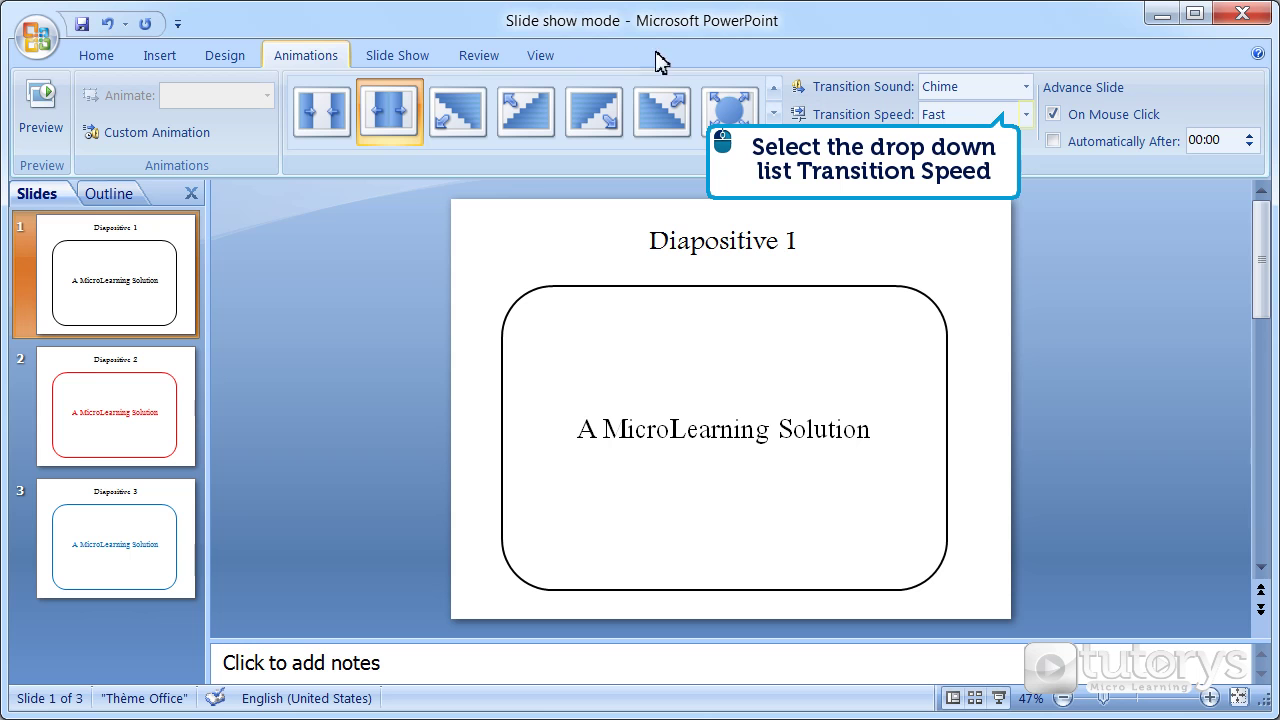
click(1024, 114)
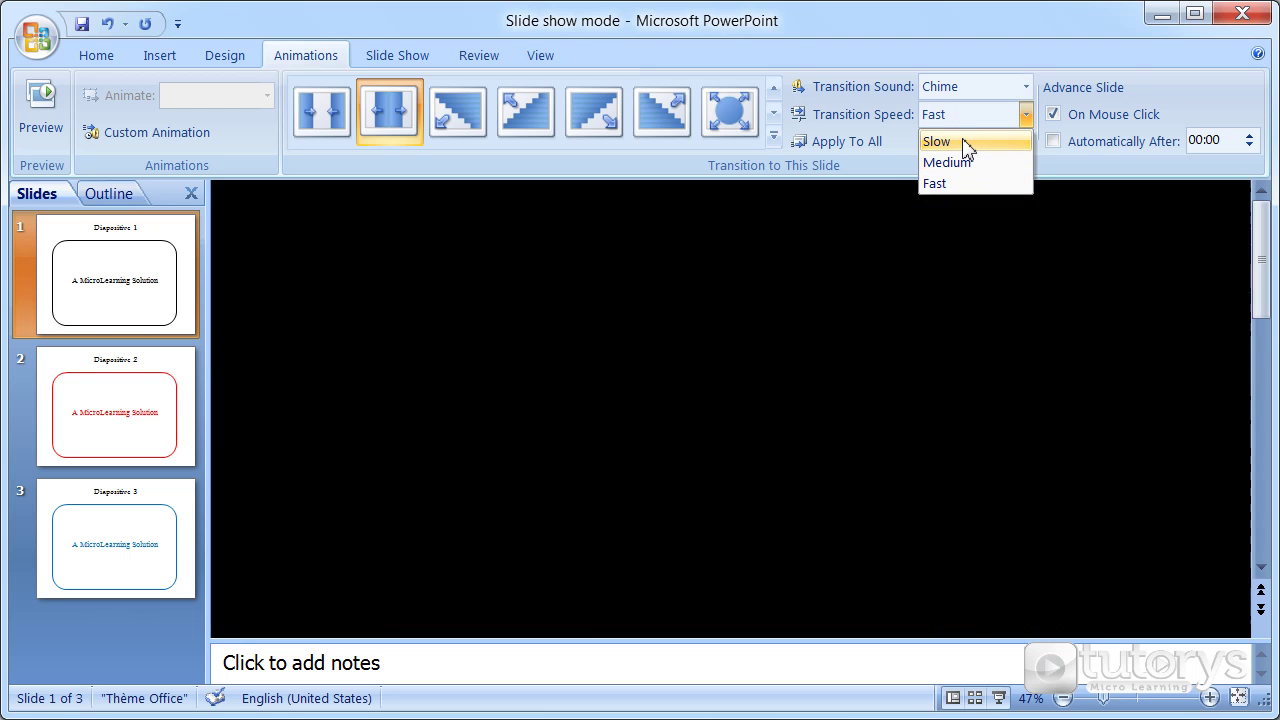
click(966, 143)
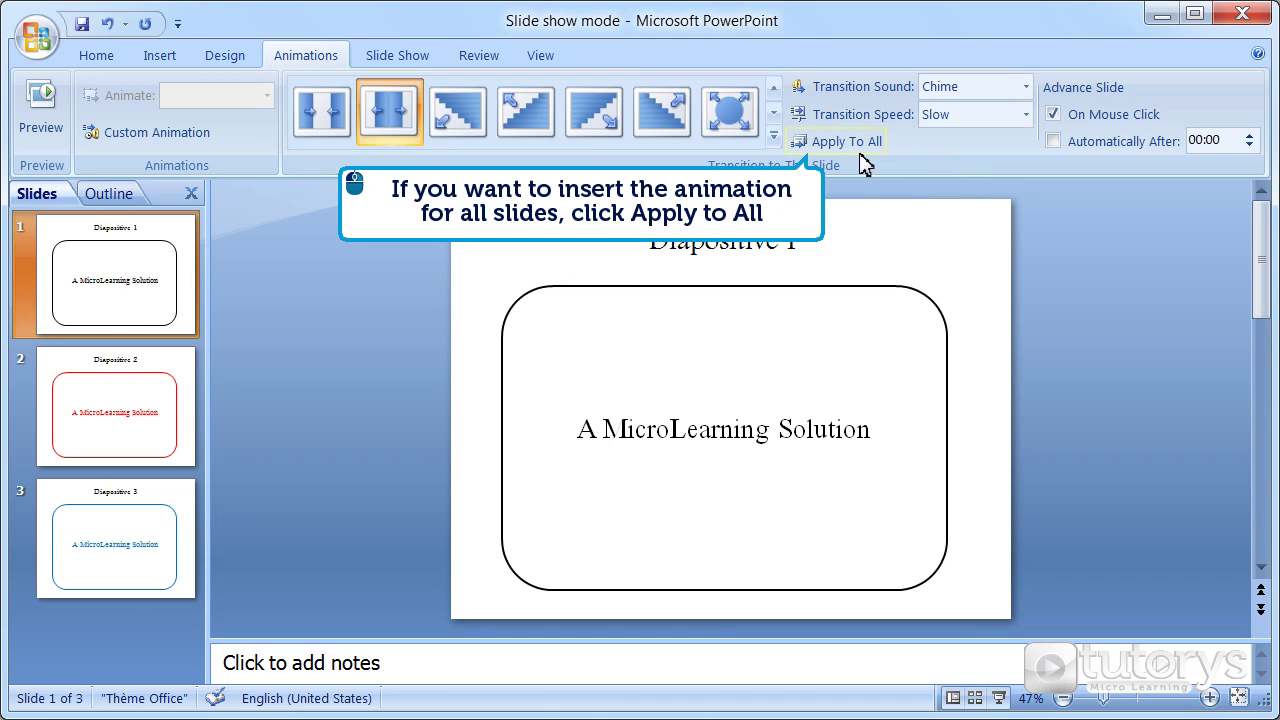
click(826, 145)
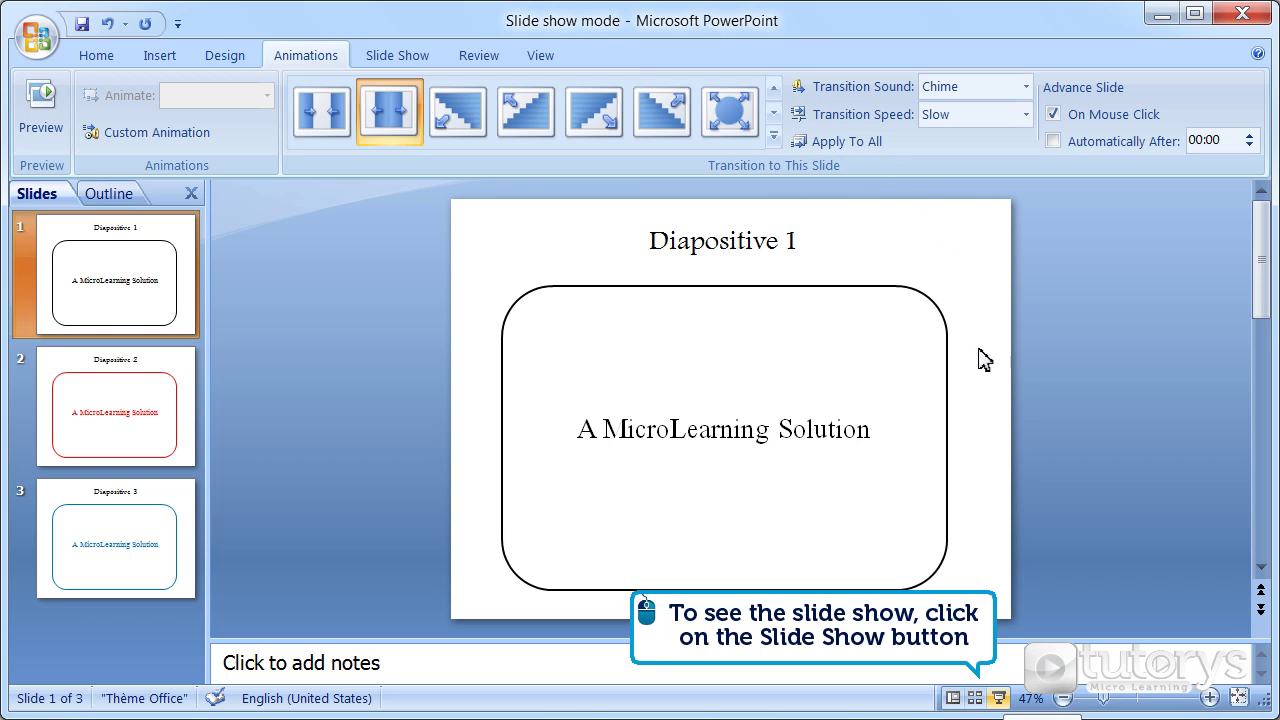
- Run the slide show from slide 1 and click through slides 2 and 3
click(998, 698)
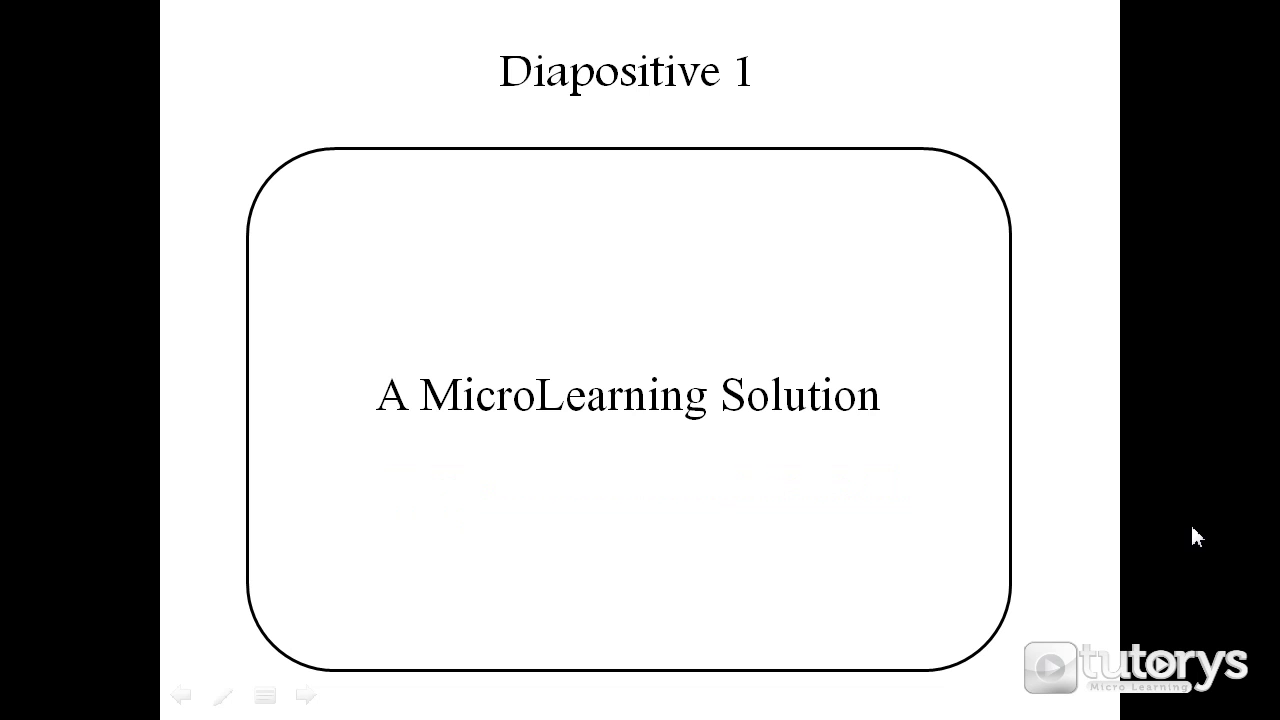
click(1194, 529)
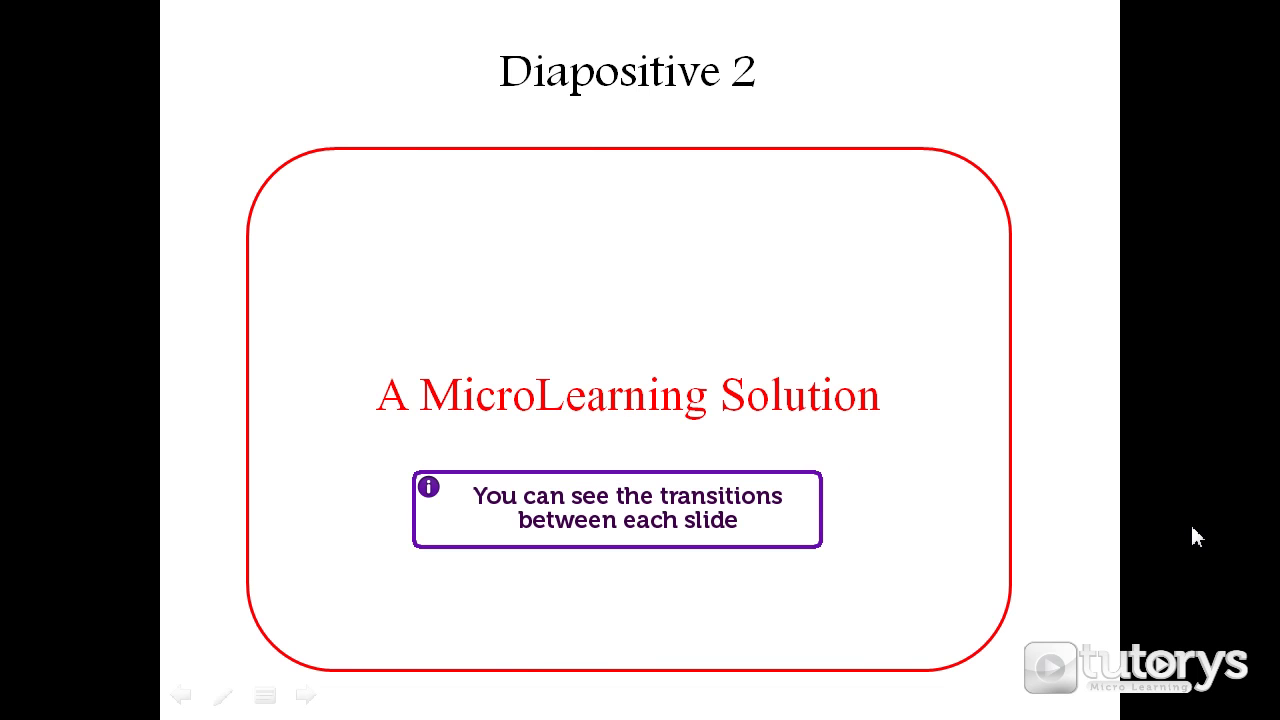
click(1192, 527)
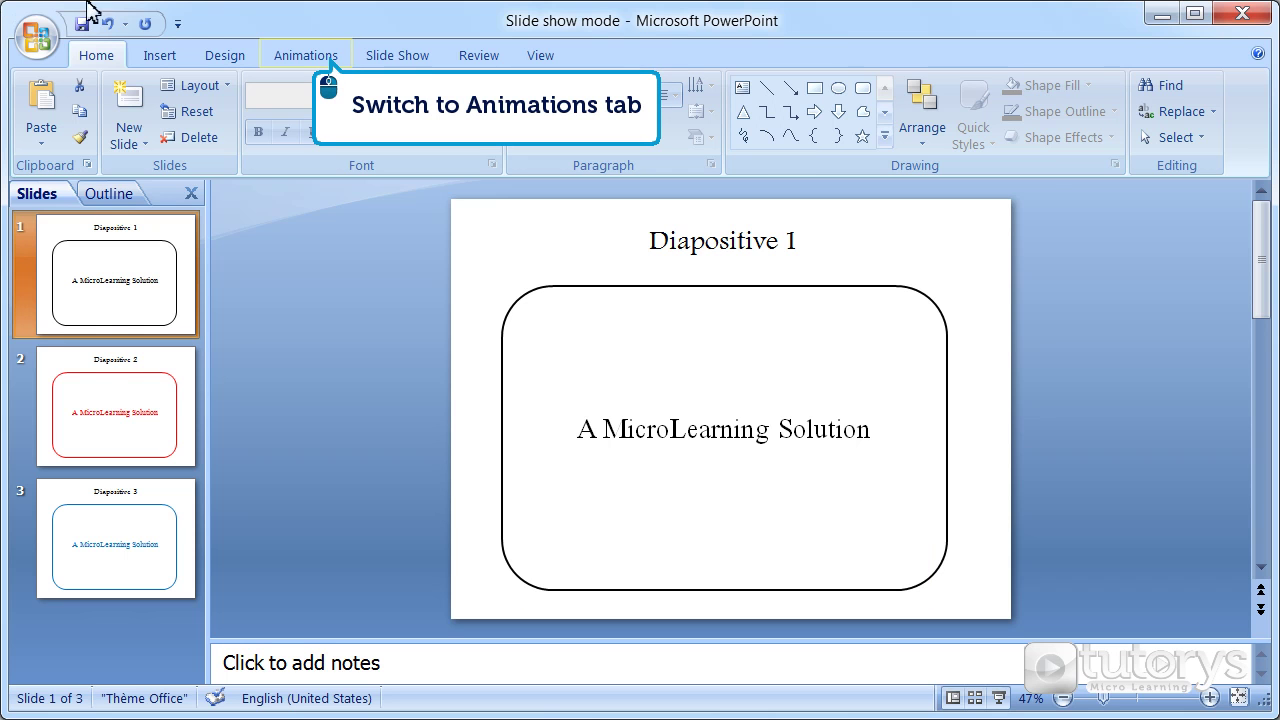
- Make slides advance automatically after 00:05 and apply that timing to all slides
click(313, 60)
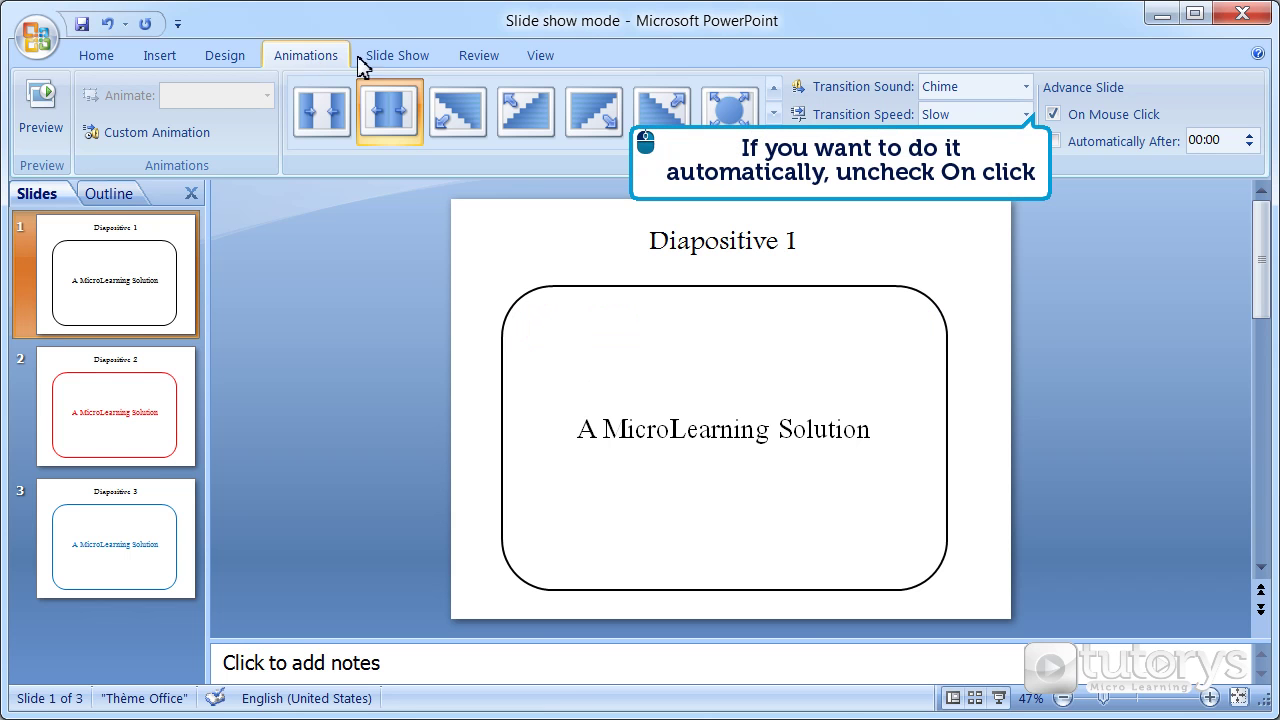
click(1056, 115)
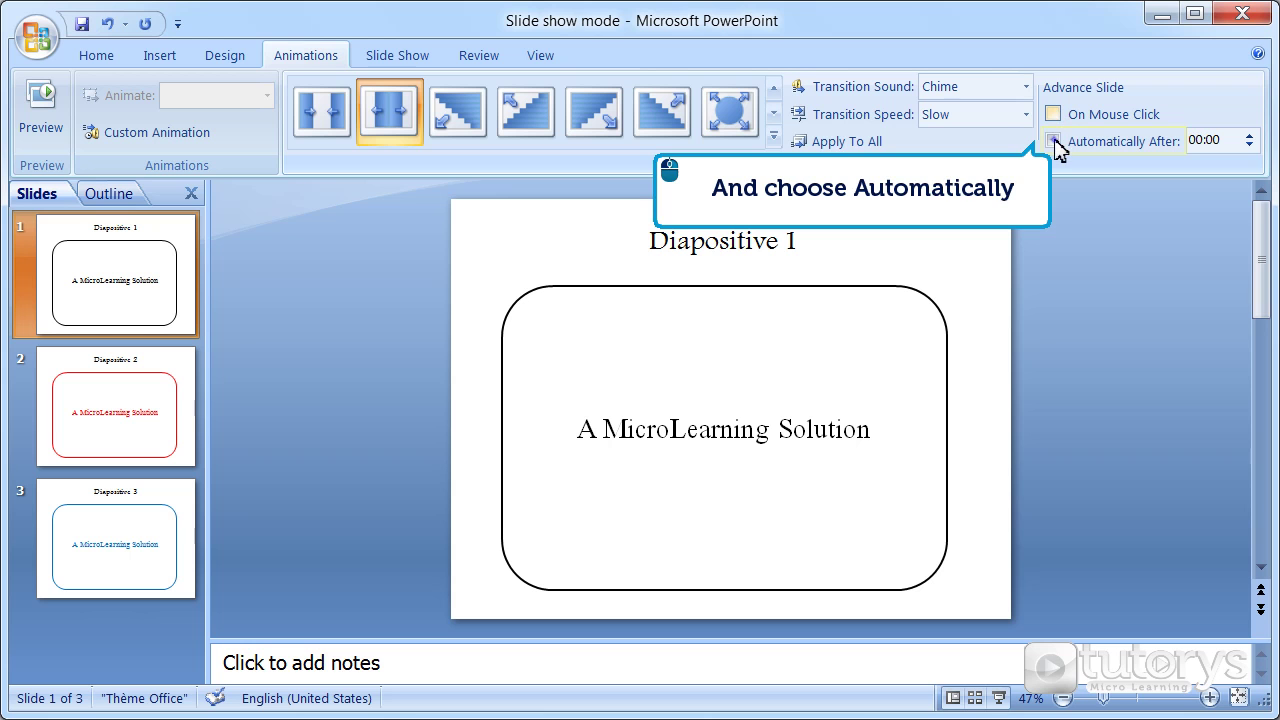
click(1054, 141)
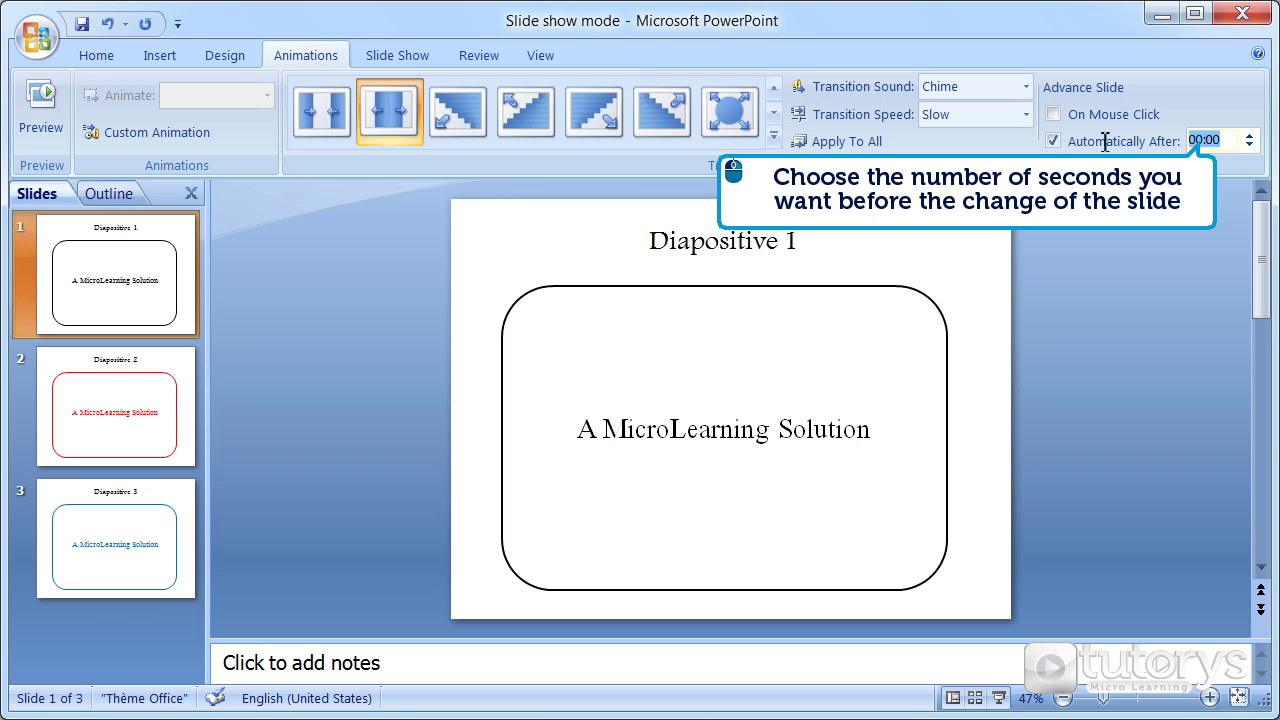
click(853, 146)
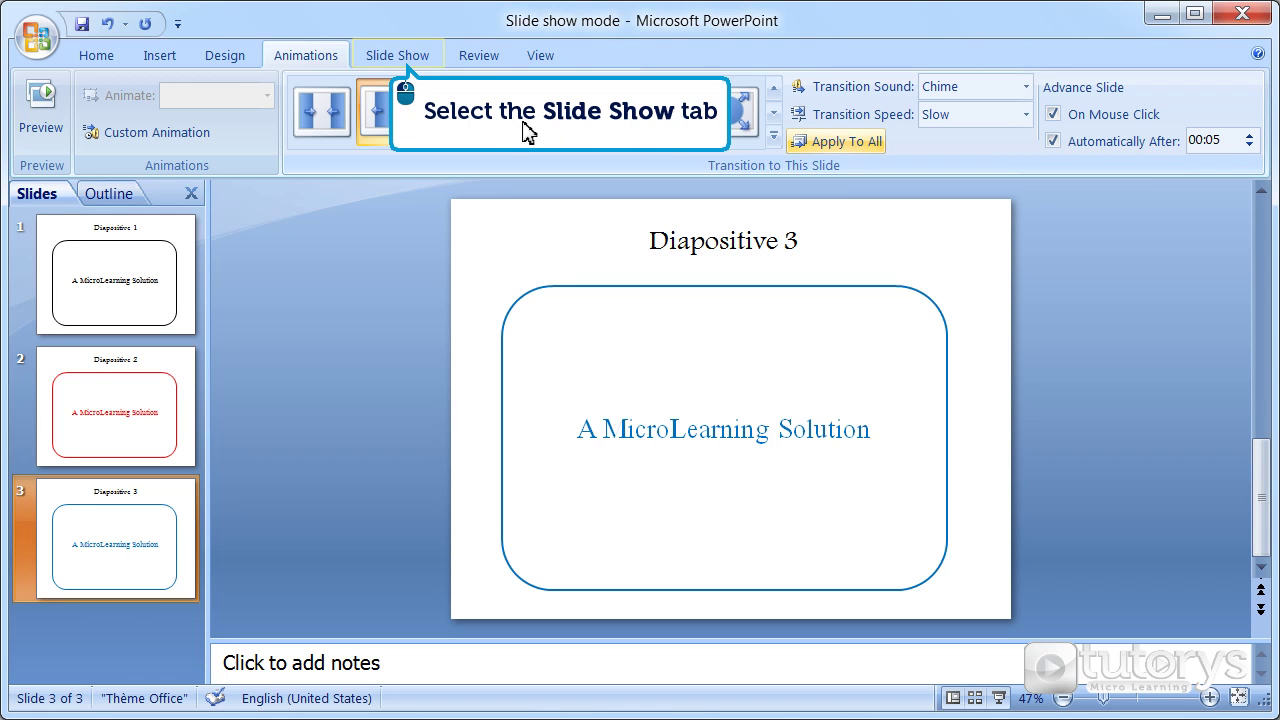
- Play the presentation From Beginning, exit with Esc at the end, then page down
click(407, 55)
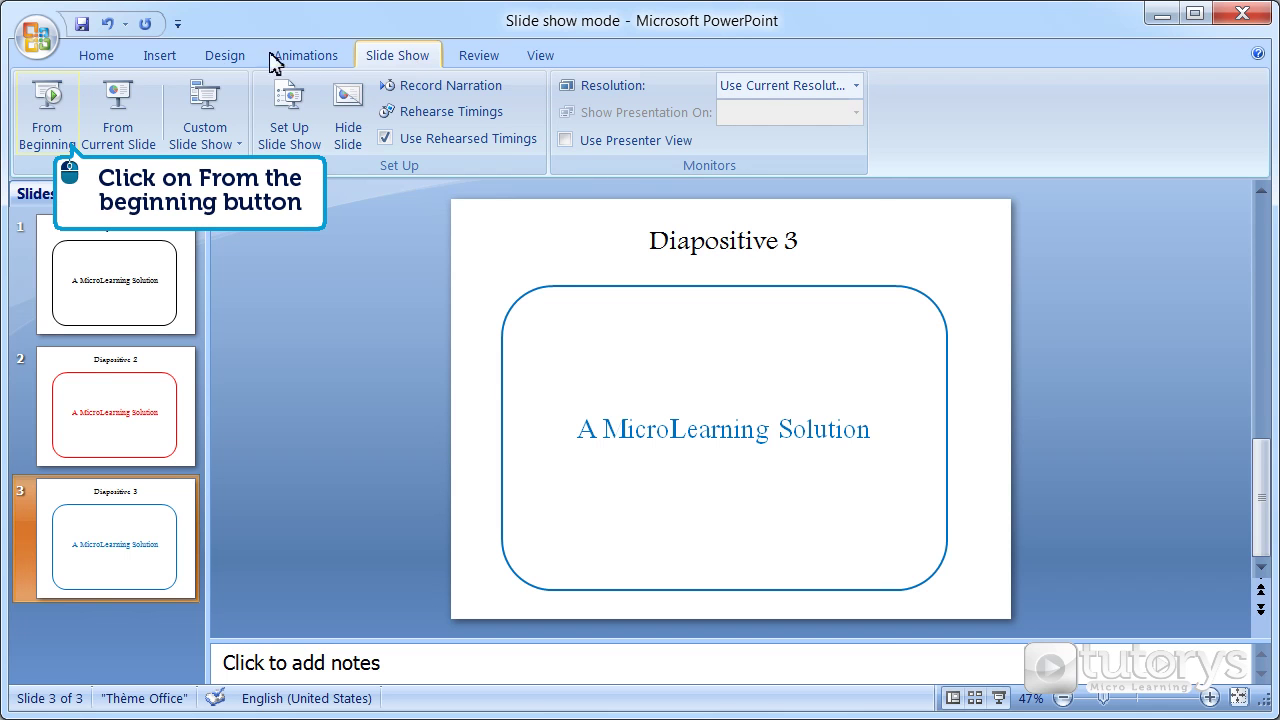
click(62, 130)
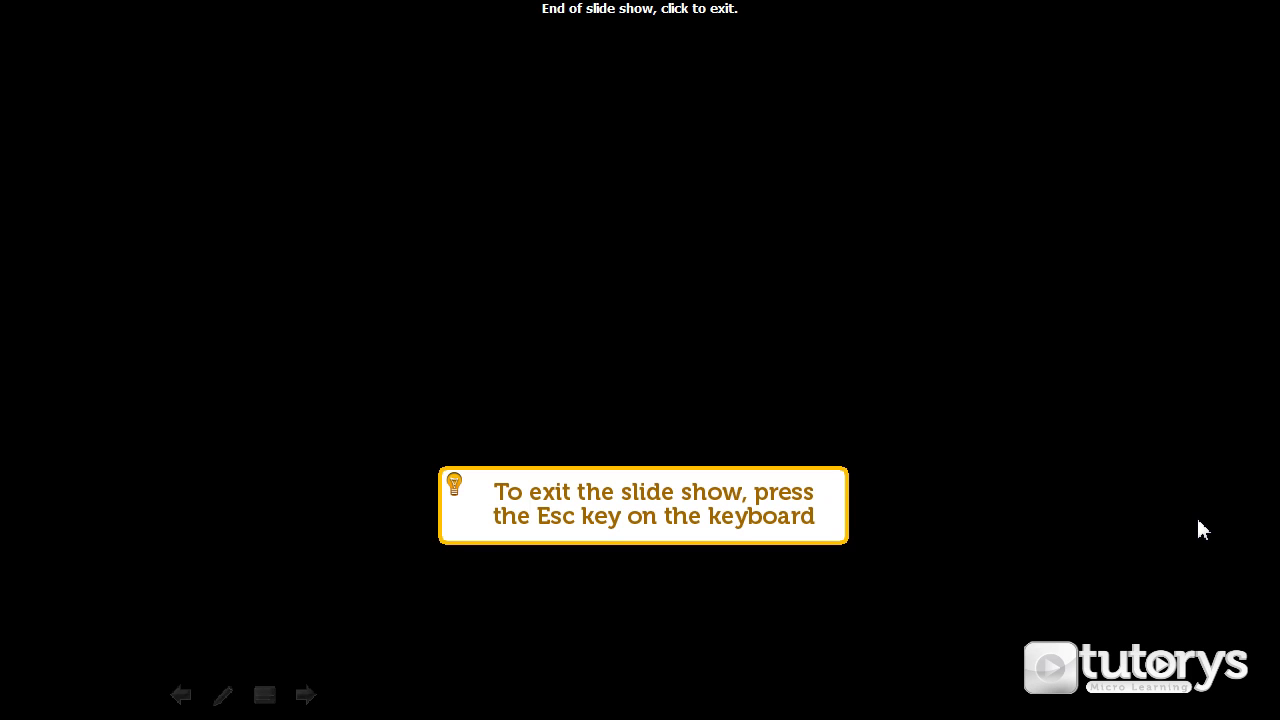
key(Escape)
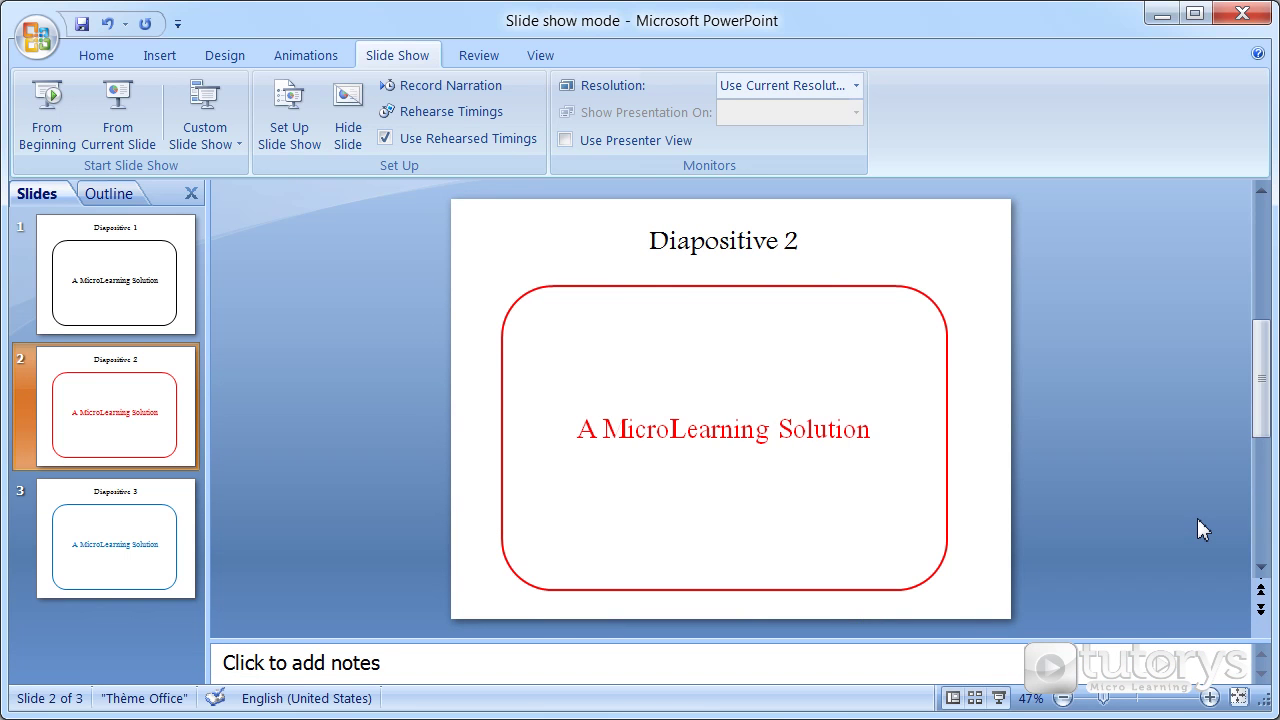
key(Page_Down)
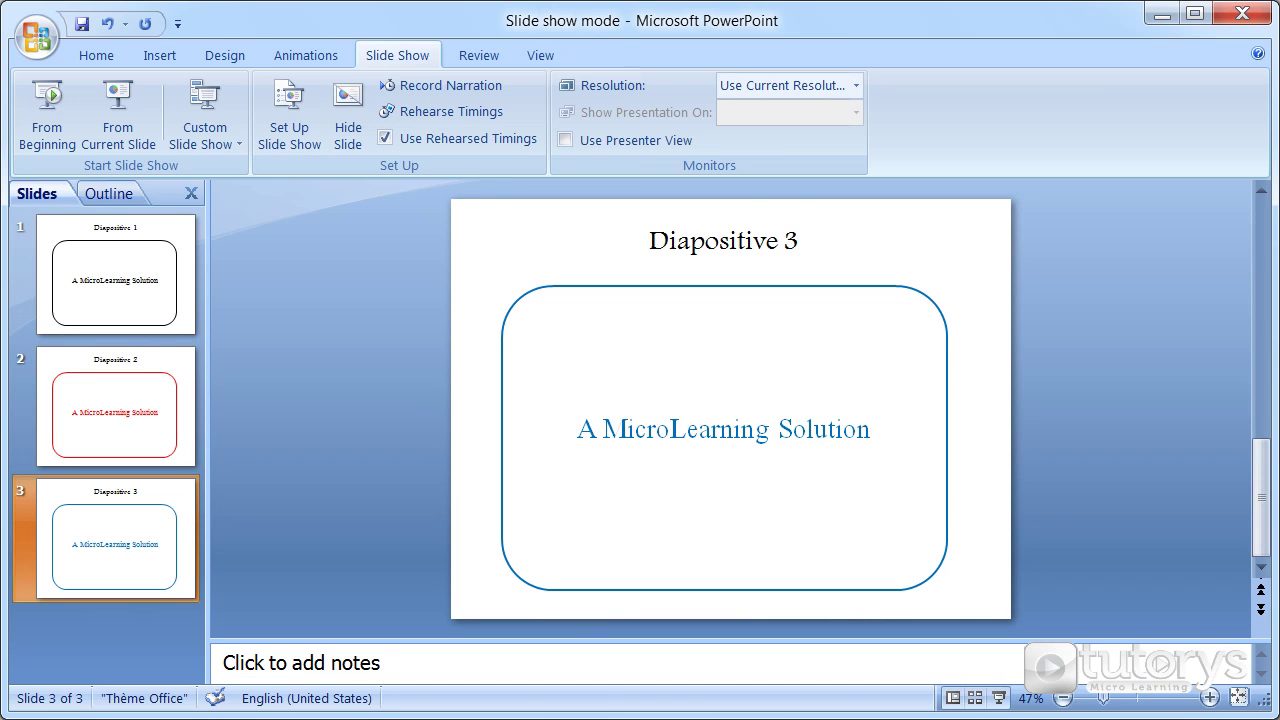